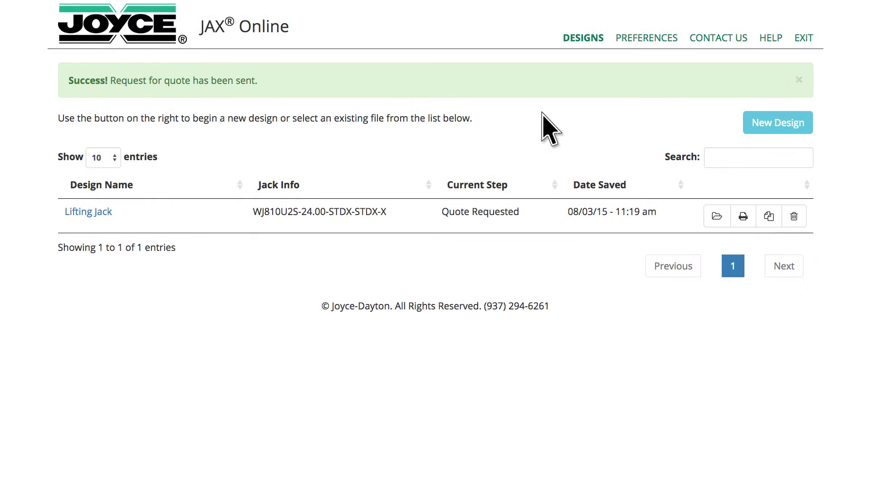
Step: Clone the Lifting Jack design, open the copy and retitle it '4-Jack Lifting System'
{"action": "left_click", "coordinate": [767, 216]}
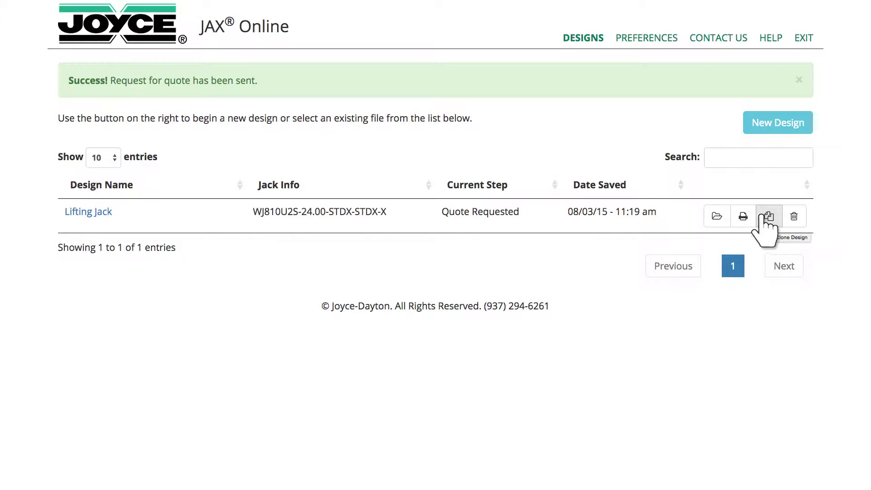
{"action": "left_click", "coordinate": [132, 212]}
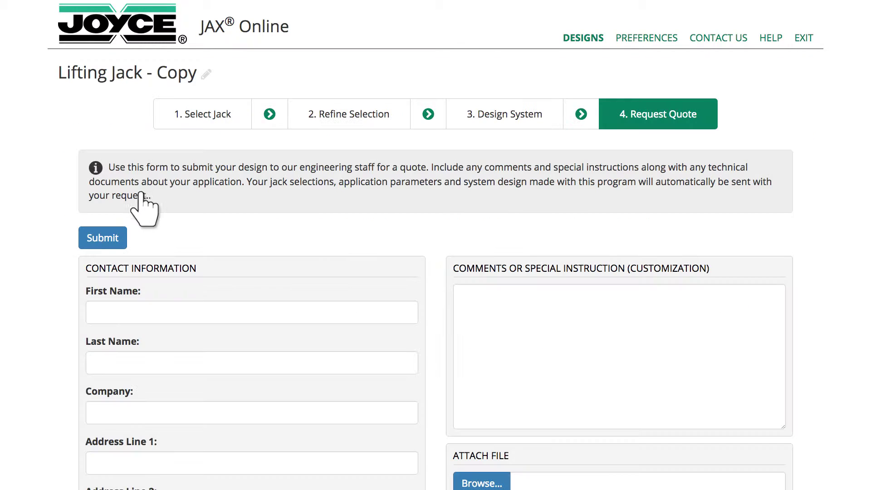
{"action": "left_click", "coordinate": [208, 72]}
{"action": "type", "text": "4-Jack Lifting System"}
{"action": "key", "text": "Return"}
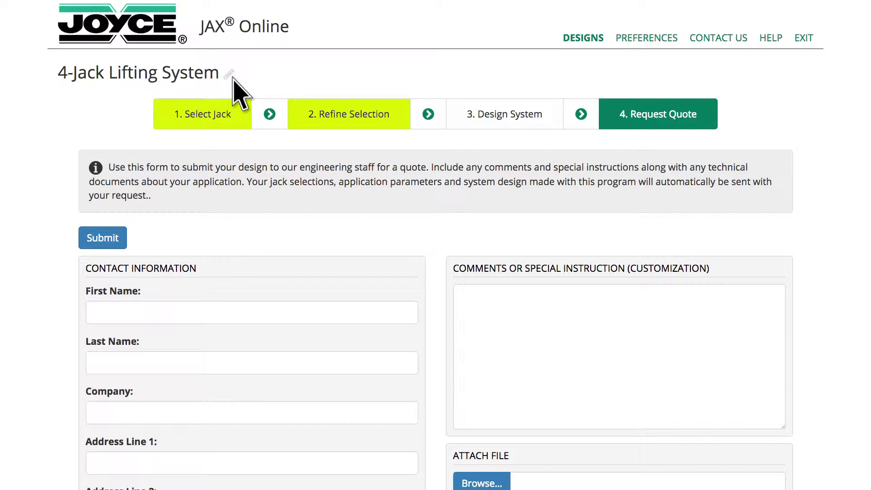
Step: Go to the 3. Design System step and pick the Jack placement tool for the canvas
{"action": "left_click", "coordinate": [502, 122]}
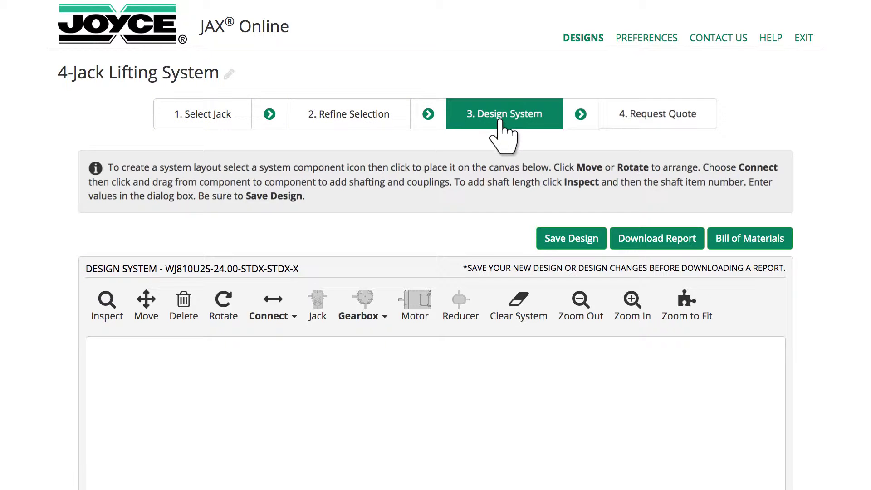
{"action": "scroll", "coordinate": [502, 122], "scroll_direction": "down", "scroll_amount": 8}
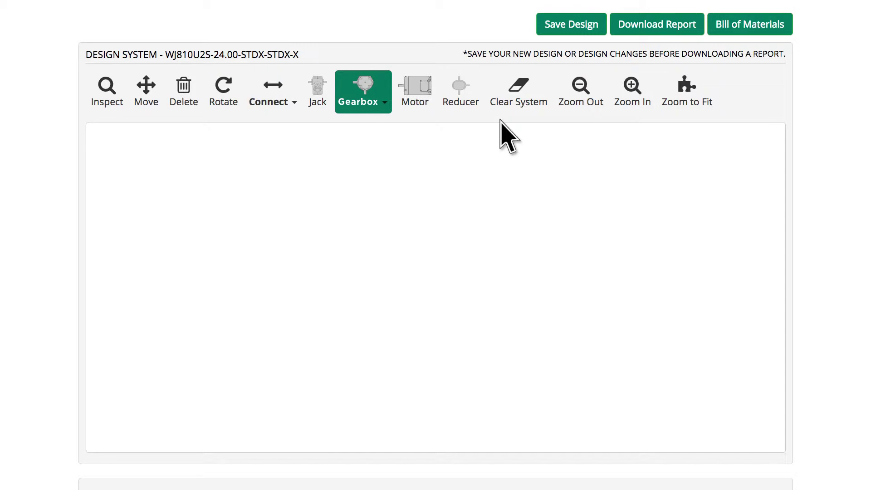
{"action": "left_click", "coordinate": [320, 113]}
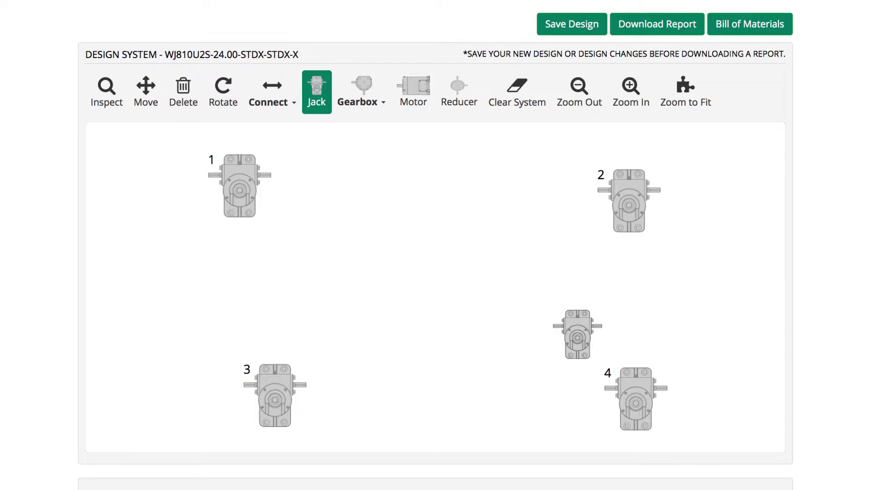
Step: Add two three-way gearboxes, a reducer and a motor to the layout canvas
{"action": "left_click", "coordinate": [382, 103]}
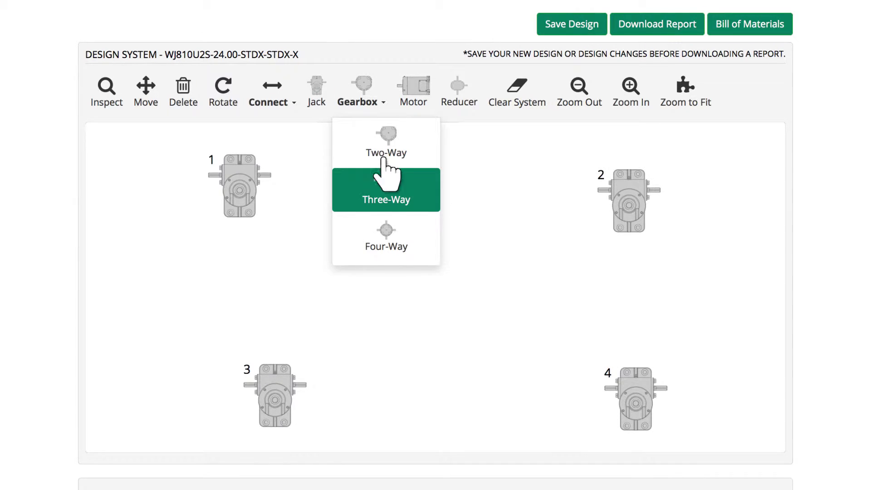
{"action": "left_click", "coordinate": [388, 206]}
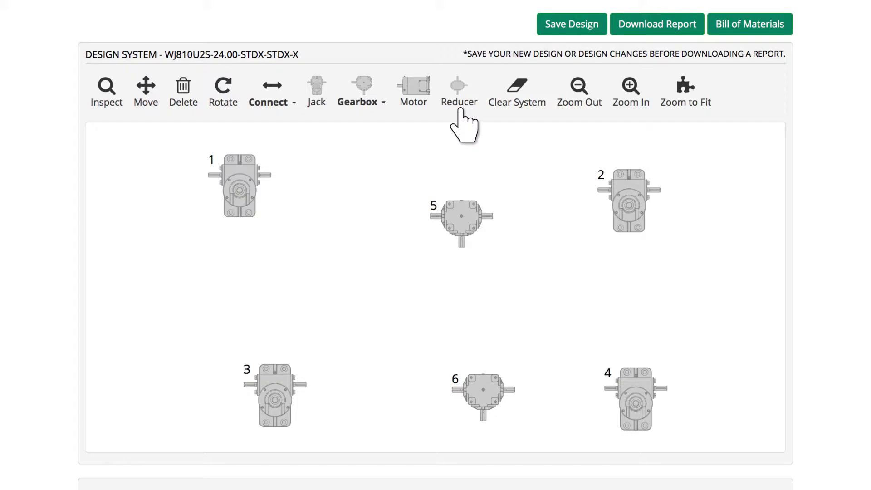
{"action": "left_click", "coordinate": [460, 110]}
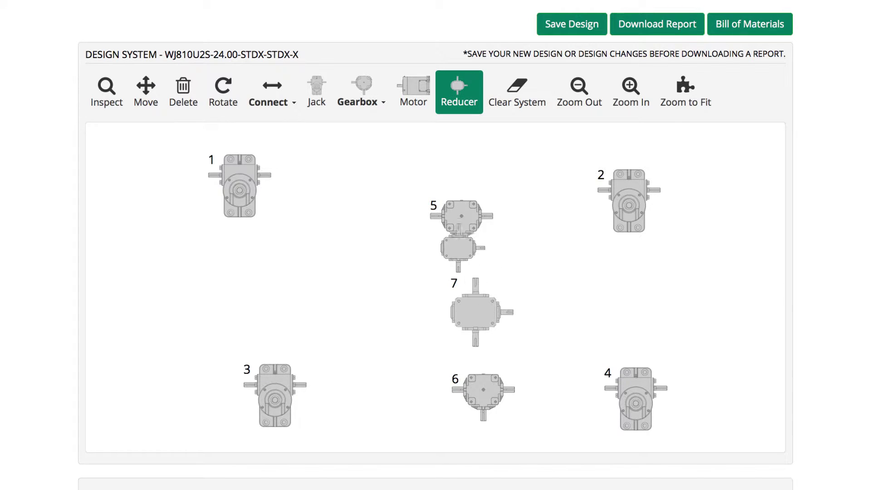
{"action": "left_click", "coordinate": [414, 91]}
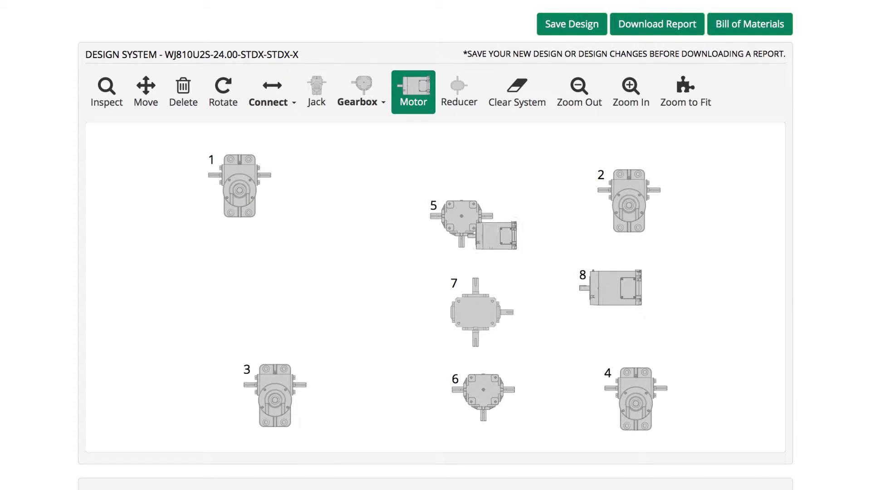
Step: Rotate jack 2 half a turn and flip gearbox 6 so its shaft points up
{"action": "left_click", "coordinate": [225, 109]}
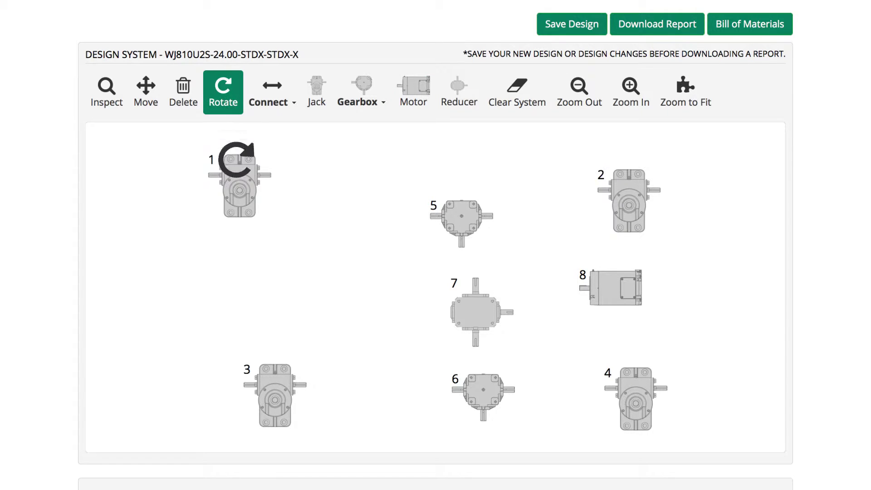
{"action": "left_click", "coordinate": [628, 204]}
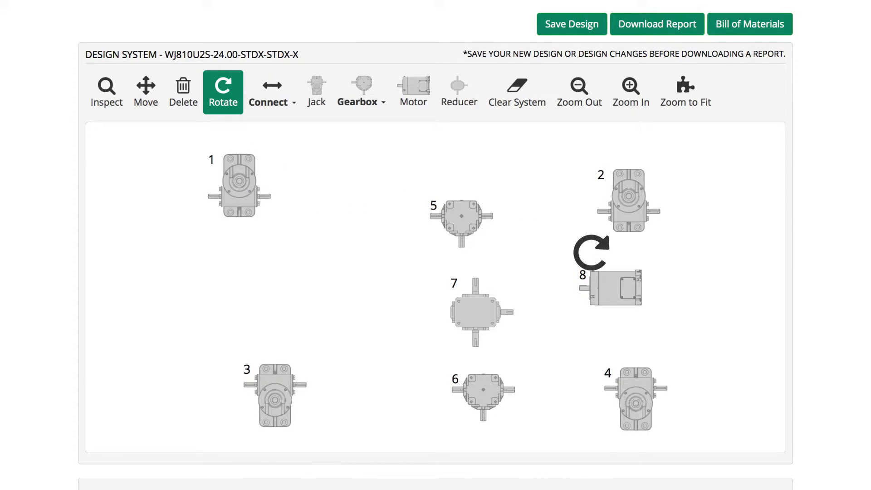
{"action": "left_click", "coordinate": [482, 395]}
Step: Arrange jacks 1-4 at the corners with gearboxes 5, 6, reducer 7 and motor 8 centred
{"action": "left_click", "coordinate": [146, 97]}
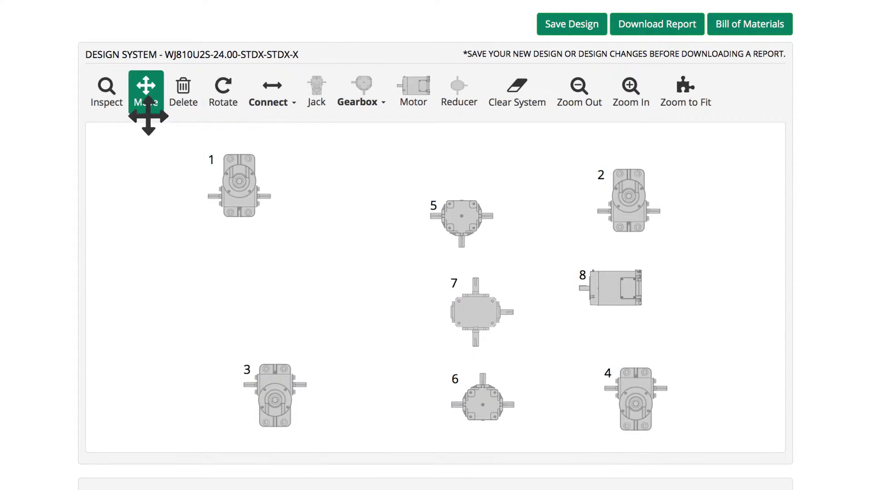
{"action": "left_click_drag", "start_coordinate": [238, 184], "coordinate": [241, 183]}
{"action": "left_click_drag", "start_coordinate": [461, 216], "coordinate": [384, 199]}
{"action": "left_click_drag", "start_coordinate": [628, 200], "coordinate": [551, 185]}
{"action": "left_click_drag", "start_coordinate": [473, 311], "coordinate": [422, 300]}
{"action": "left_click_drag", "start_coordinate": [614, 287], "coordinate": [495, 303]}
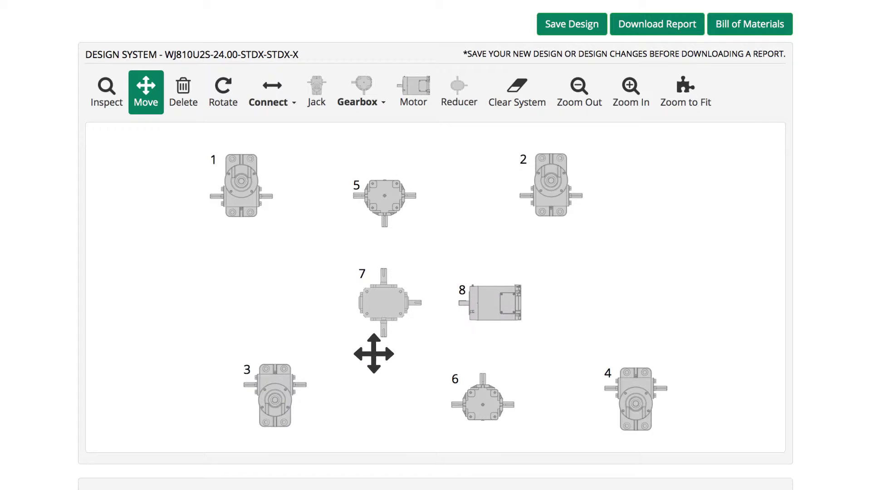
{"action": "left_click_drag", "start_coordinate": [275, 395], "coordinate": [247, 415]}
{"action": "left_click_drag", "start_coordinate": [469, 402], "coordinate": [383, 410]}
{"action": "left_click_drag", "start_coordinate": [633, 399], "coordinate": [535, 395]}
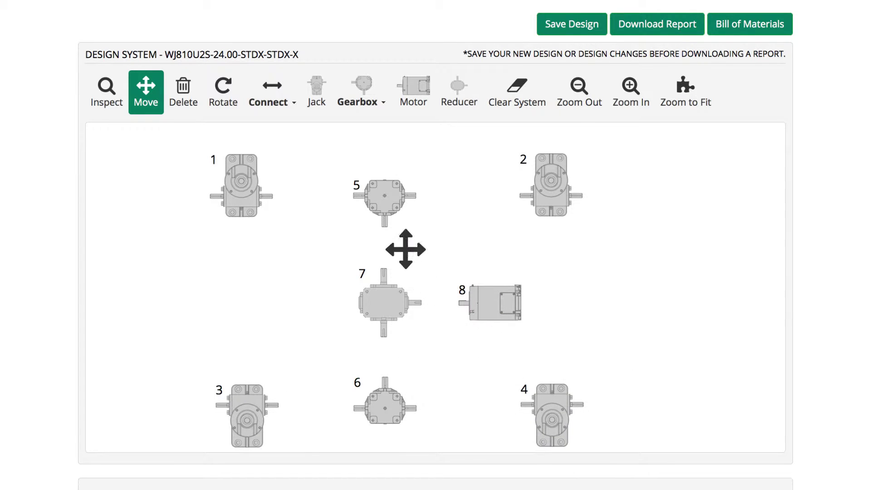
{"action": "left_click", "coordinate": [293, 108]}
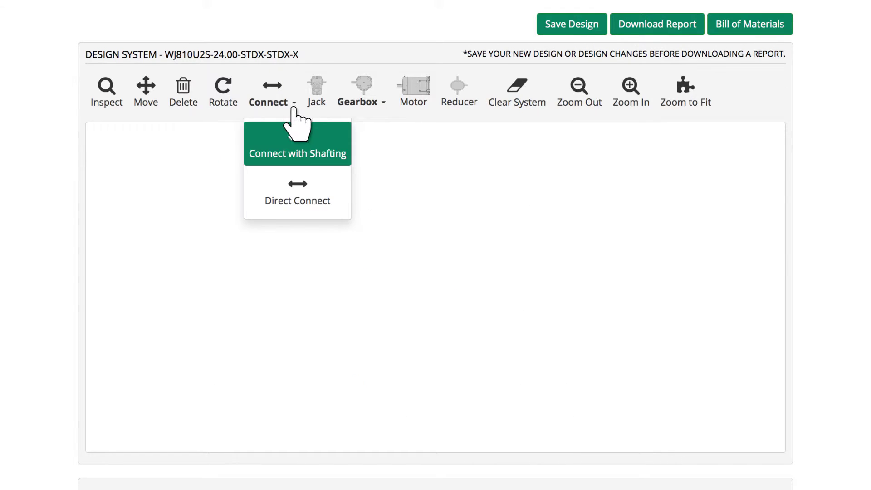
Step: Shaft jacks 1 and 2 to gearbox 5, and jacks 3 and 4 to gearbox 6
{"action": "left_click", "coordinate": [302, 158]}
{"action": "left_click", "coordinate": [268, 196]}
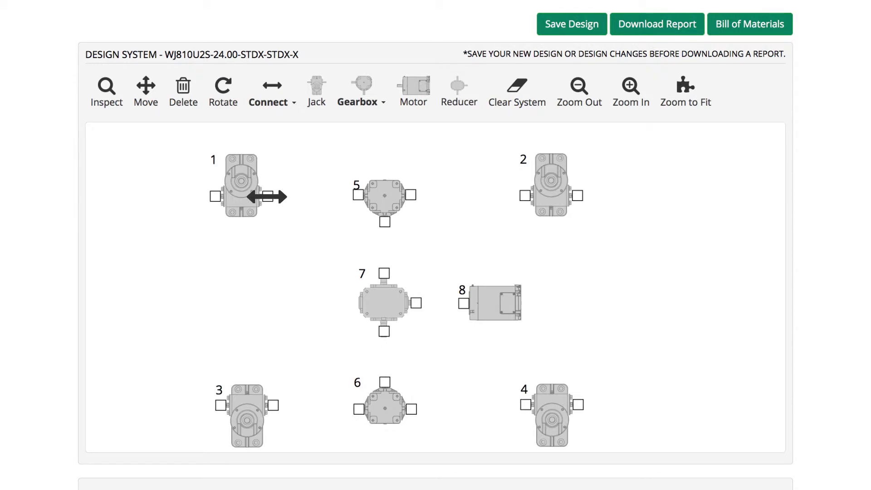
{"action": "left_click", "coordinate": [359, 196]}
{"action": "left_click", "coordinate": [417, 196]}
{"action": "left_click", "coordinate": [526, 196]}
{"action": "left_click", "coordinate": [273, 405]}
{"action": "left_click", "coordinate": [359, 409]}
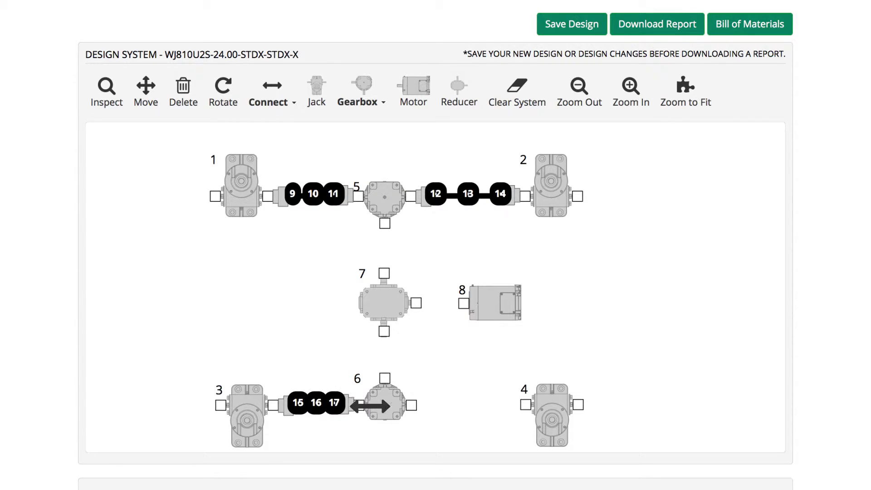
{"action": "left_click", "coordinate": [411, 409]}
{"action": "left_click", "coordinate": [526, 405]}
Step: Directly connect gearbox 5, motor 8 and the gearbox 6 row to gearbox 7
{"action": "left_click", "coordinate": [293, 108]}
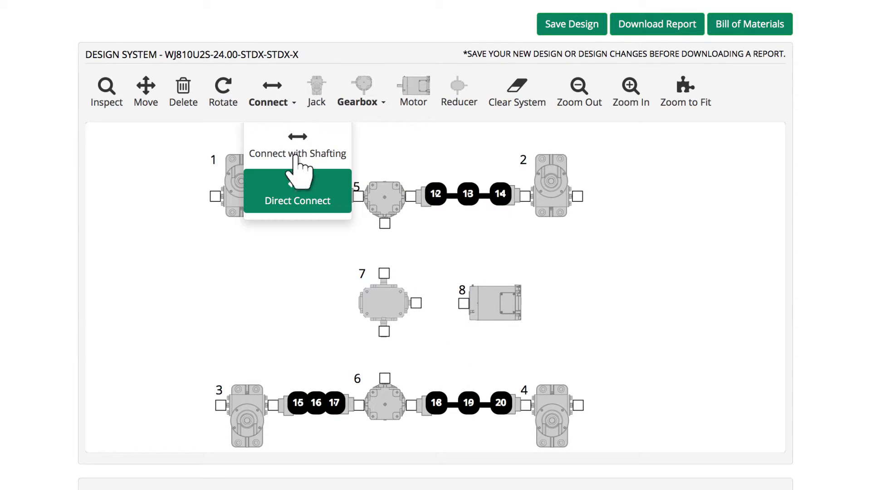
{"action": "left_click", "coordinate": [297, 207]}
{"action": "left_click", "coordinate": [385, 223]}
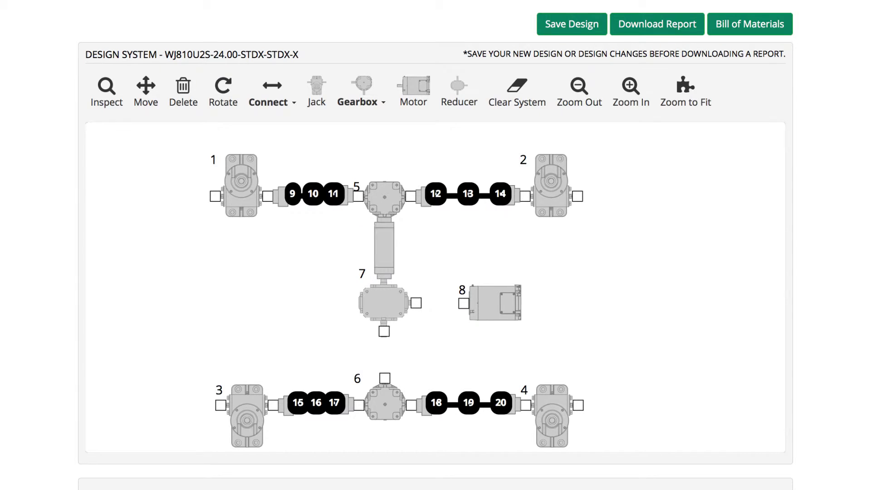
{"action": "left_click", "coordinate": [385, 273]}
{"action": "left_click", "coordinate": [417, 277]}
{"action": "left_click", "coordinate": [463, 303]}
{"action": "left_click", "coordinate": [385, 305]}
{"action": "left_click", "coordinate": [385, 378]}
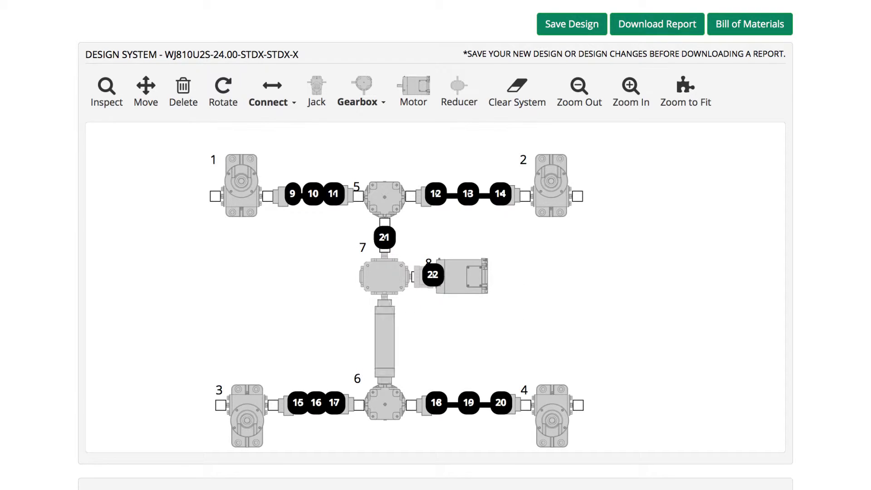
{"action": "left_click", "coordinate": [107, 104]}
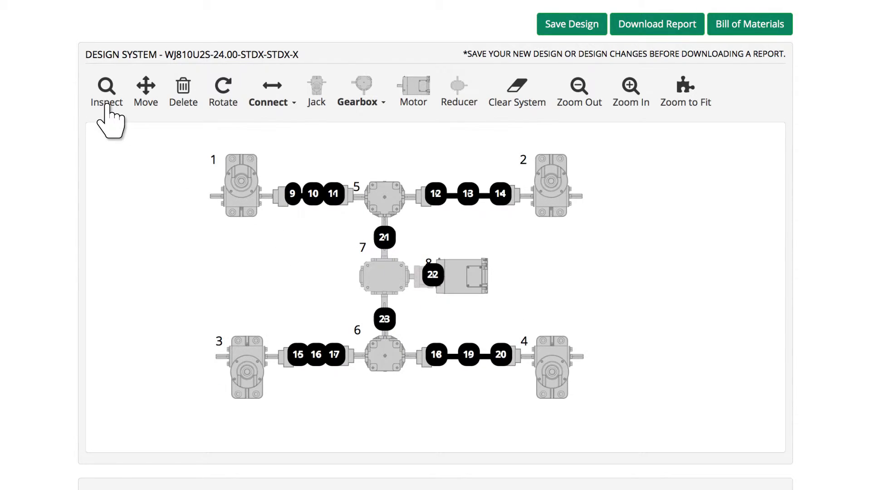
Step: Set shaft 10 to length 20 with 0 pillow blocks and save
{"action": "left_click", "coordinate": [313, 193]}
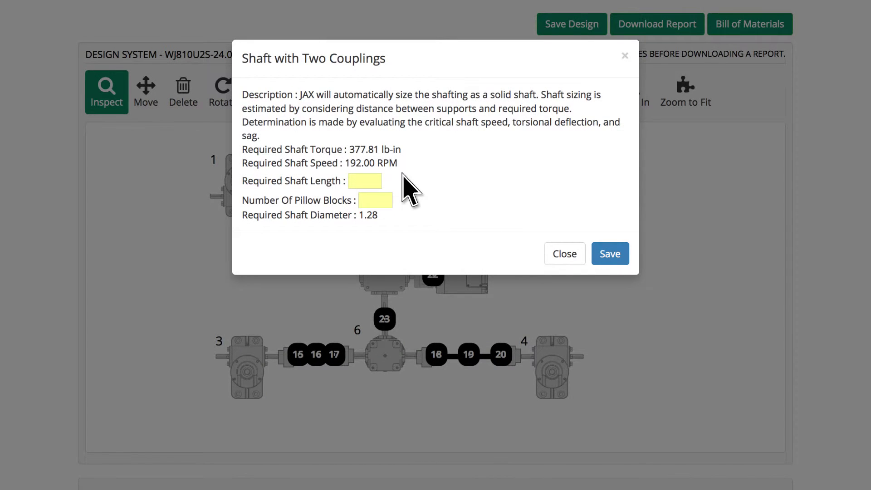
{"action": "left_click", "coordinate": [357, 182]}
{"action": "type", "text": "20"}
{"action": "key", "text": "Tab"}
{"action": "type", "text": "0"}
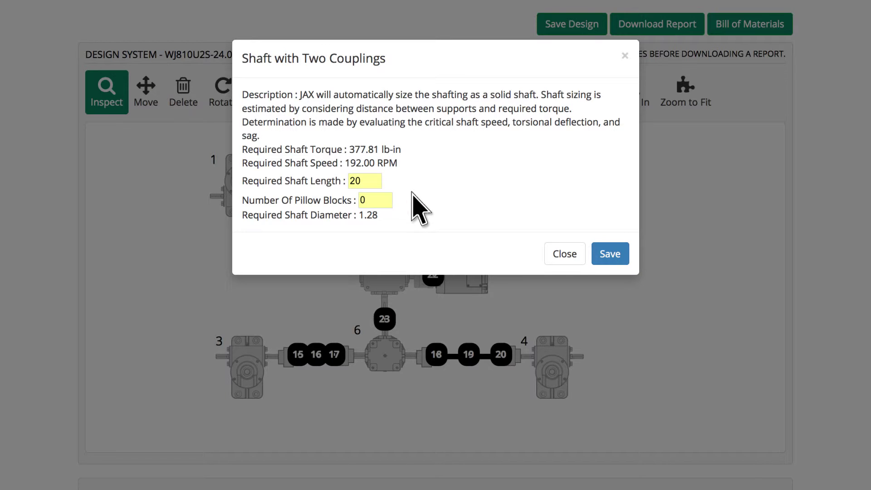
{"action": "left_click", "coordinate": [606, 256]}
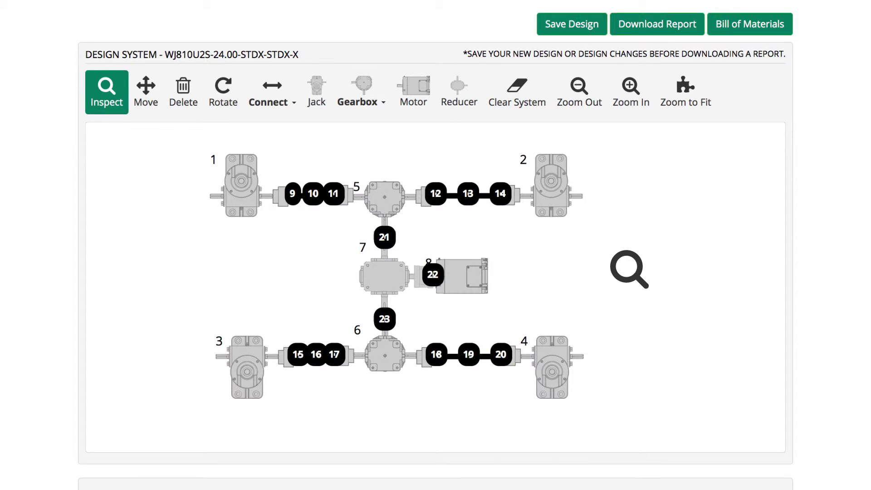
Step: Give gearbox 7 a 5:1 ratio at 93% efficiency and save
{"action": "left_click", "coordinate": [383, 275]}
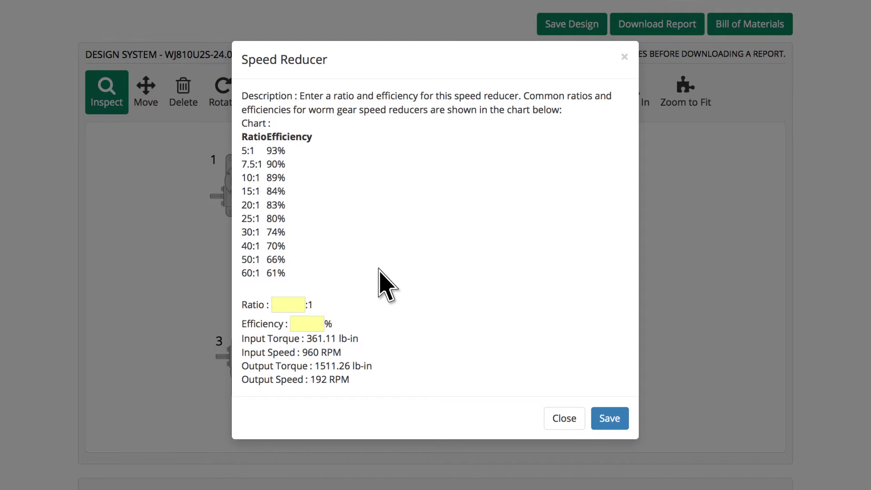
{"action": "left_click", "coordinate": [288, 305]}
{"action": "type", "text": "5"}
{"action": "key", "text": "Tab"}
{"action": "type", "text": "93"}
{"action": "left_click", "coordinate": [617, 419]}
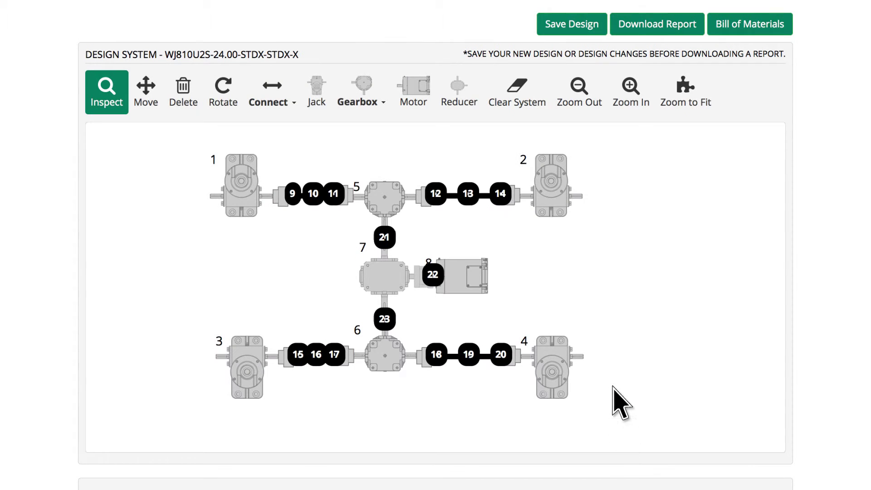
Step: Save the 4-jack system design and display its bill of materials
{"action": "left_click", "coordinate": [564, 26]}
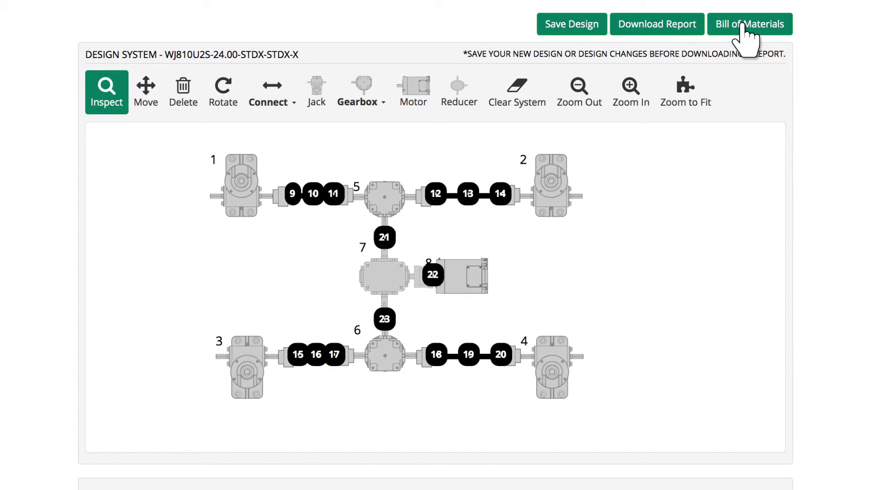
{"action": "left_click", "coordinate": [743, 25]}
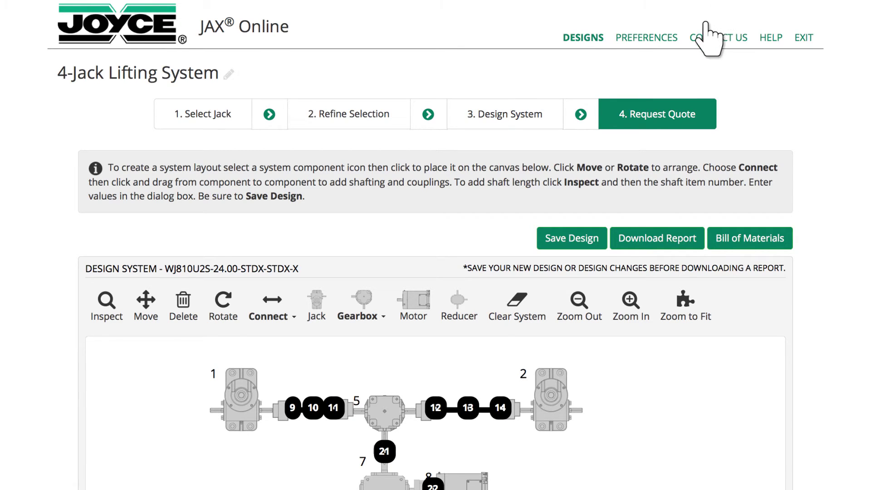
Step: Add comments about coastal outdoor use and needed limit switches, and attach Example Jack File.docx
{"action": "left_click", "coordinate": [658, 117]}
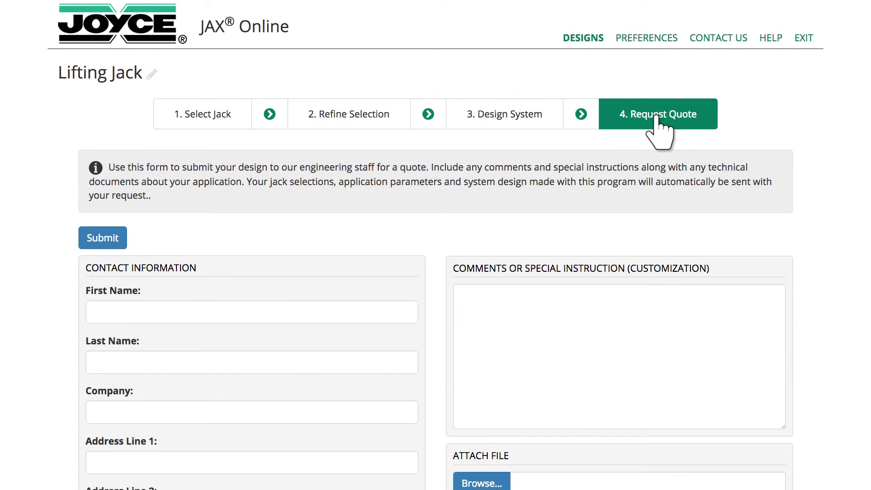
{"action": "scroll", "coordinate": [381, 121], "scroll_direction": "down", "scroll_amount": 5}
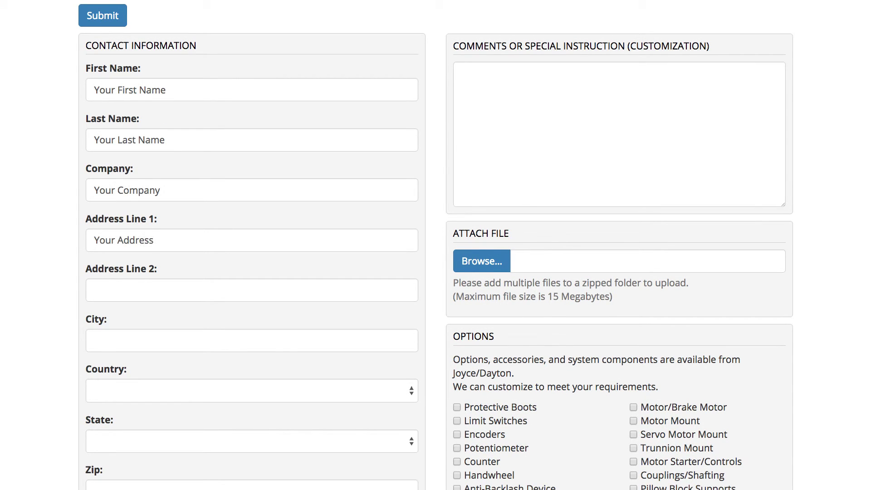
{"action": "type", "text": "This jack will be used outside in a costal area."}
{"action": "key", "text": "Return"}
{"action": "type", "text": "Limit switches are needed."}
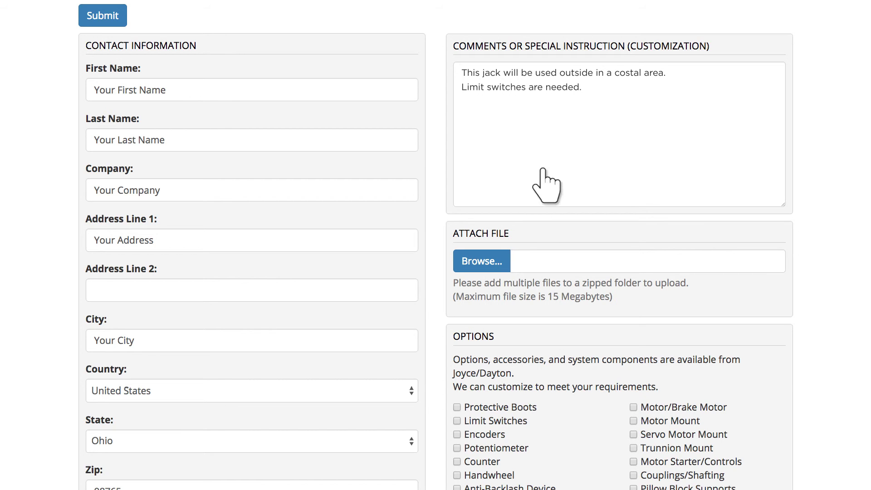
{"action": "left_click", "coordinate": [500, 264]}
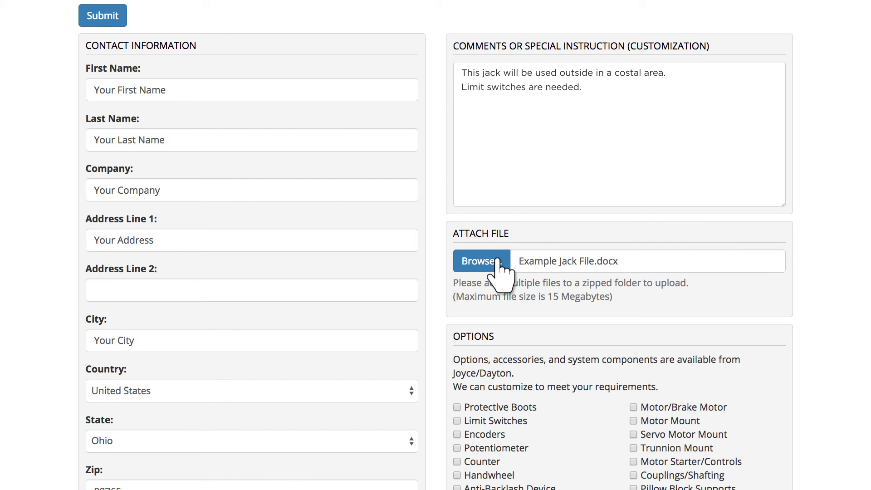
{"action": "scroll", "coordinate": [493, 254], "scroll_direction": "down", "scroll_amount": 5}
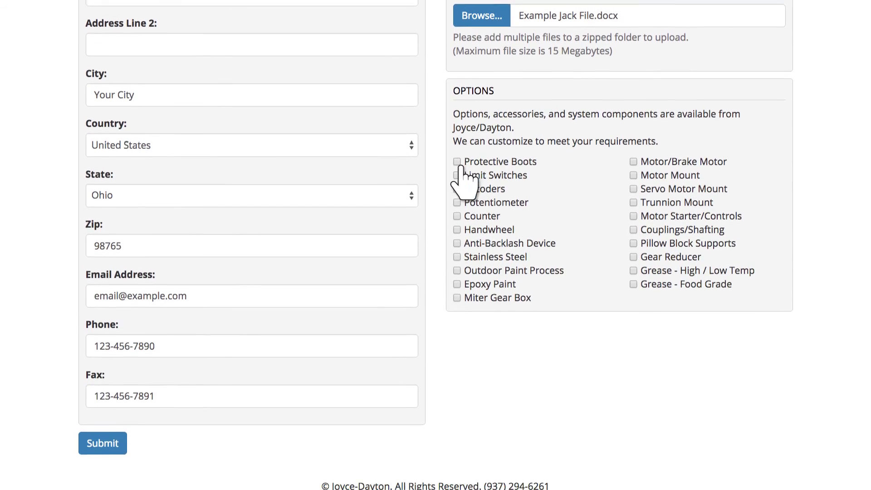
Step: Tick Protective Boots, Limit Switches, Motor/Brake Motor, Motor Mount and Outdoor Paint Process, then submit
{"action": "left_click", "coordinate": [457, 153]}
{"action": "left_click", "coordinate": [458, 166]}
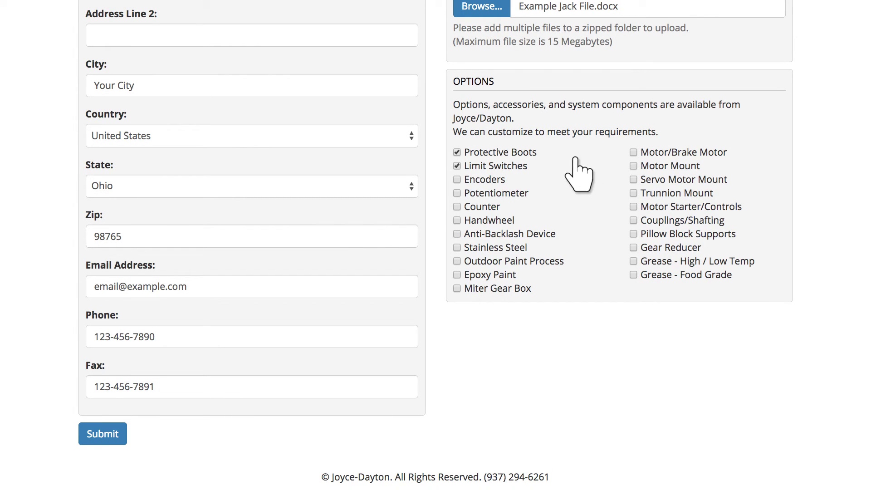
{"action": "left_click", "coordinate": [634, 153]}
{"action": "left_click", "coordinate": [634, 166]}
{"action": "left_click", "coordinate": [457, 262]}
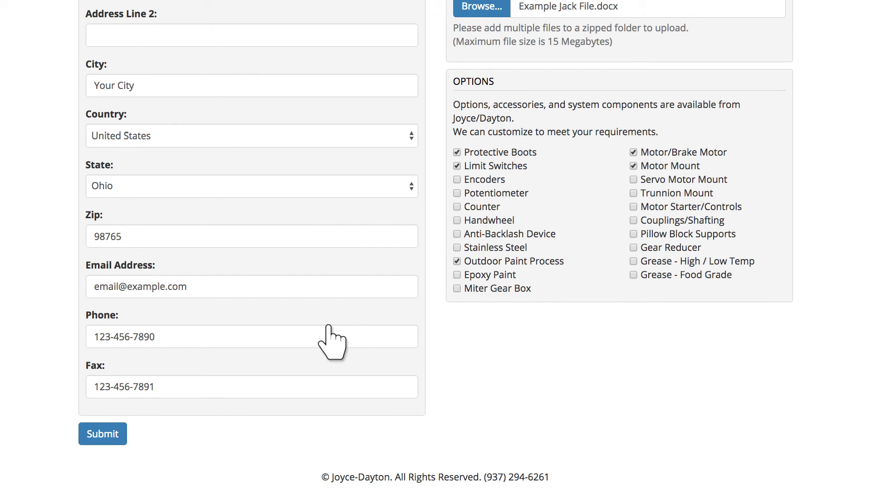
{"action": "left_click", "coordinate": [103, 434]}
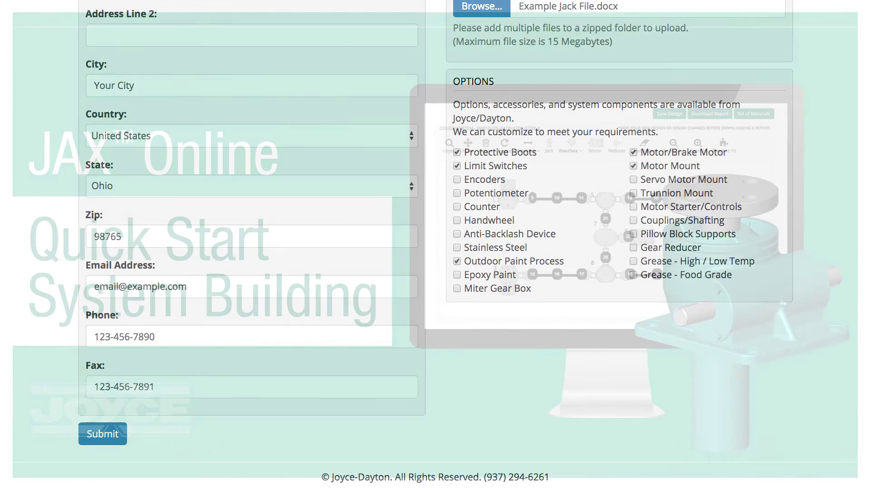